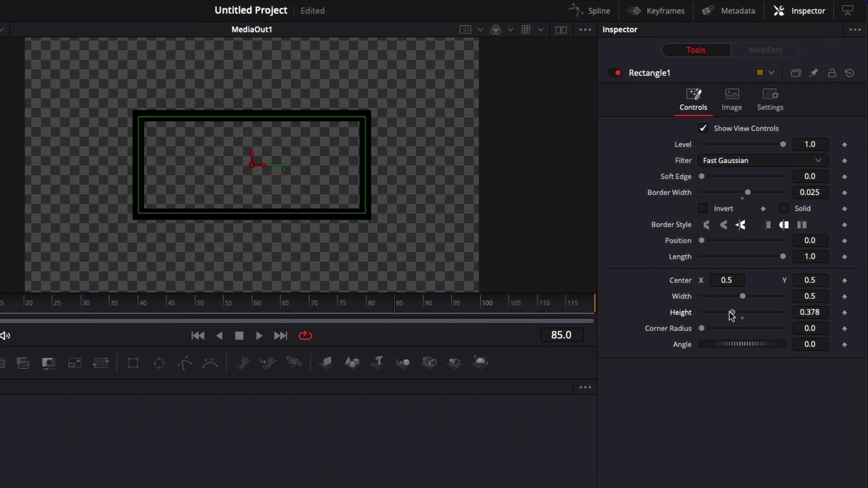
# Step: Drag the demo rectangle's Height down to 0.087 to make a thin bar
pyautogui.moveTo(732, 316); pyautogui.dragTo(707, 316)
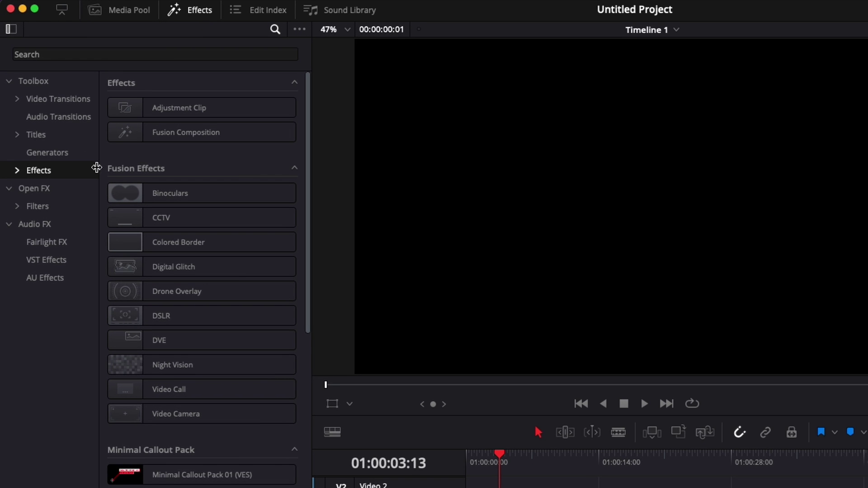
# Step: Place a Fusion Composition clip on Video 1 and open it in Fusion with Spline hidden
pyautogui.moveTo(159, 131); pyautogui.dragTo(312, 389)
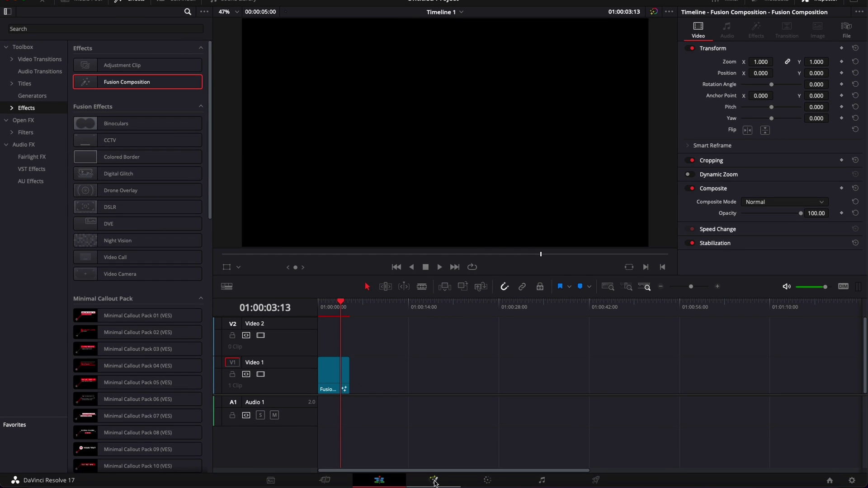
pyautogui.click(434, 481)
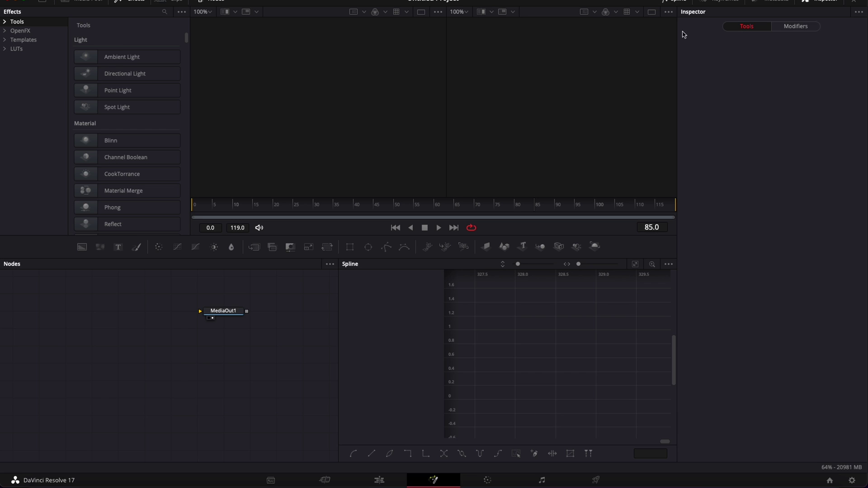
pyautogui.click(679, 3)
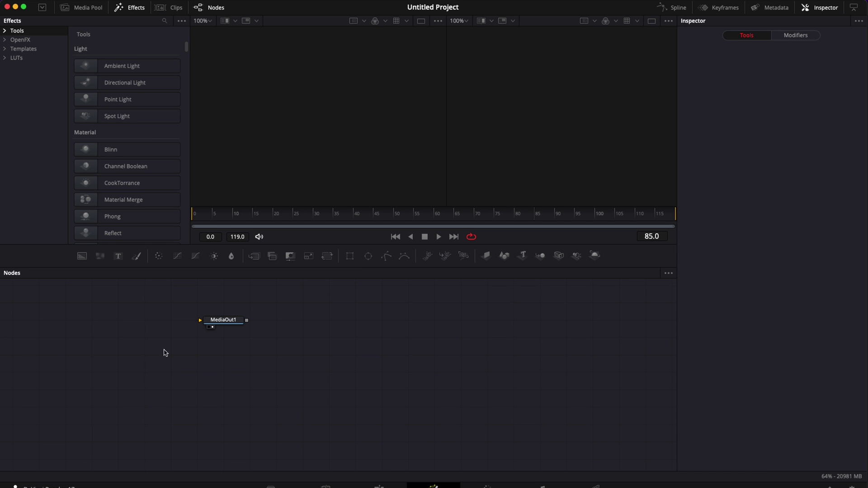
# Step: Add a black Background1 node wired into MediaOut1, viewed in a single large viewer
pyautogui.moveTo(220, 321); pyautogui.dragTo(470, 379)
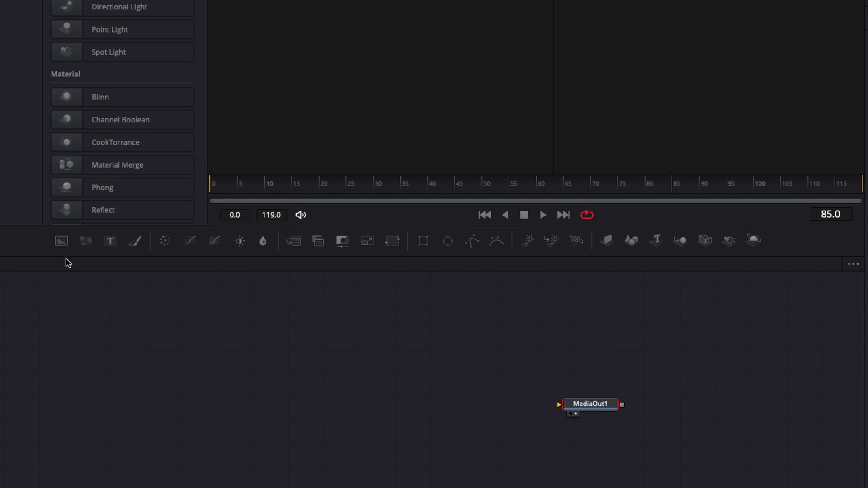
pyautogui.moveTo(62, 241); pyautogui.dragTo(574, 409)
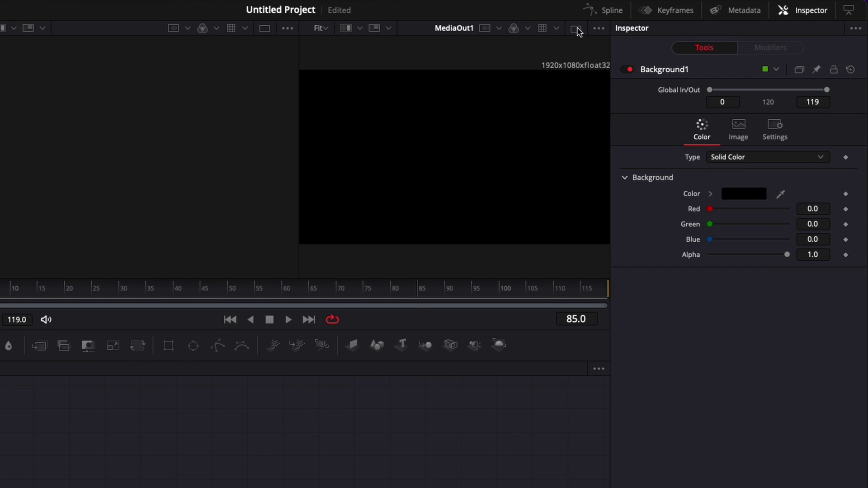
pyautogui.click(577, 29)
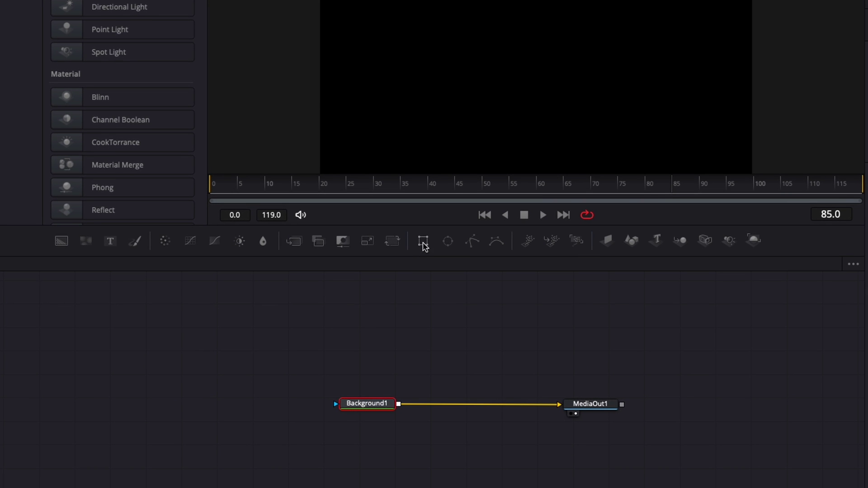
# Step: Mask Background1 with a hollow Rectangle1 outline: Border Width 0.016, Height 0.15
pyautogui.click(424, 243)
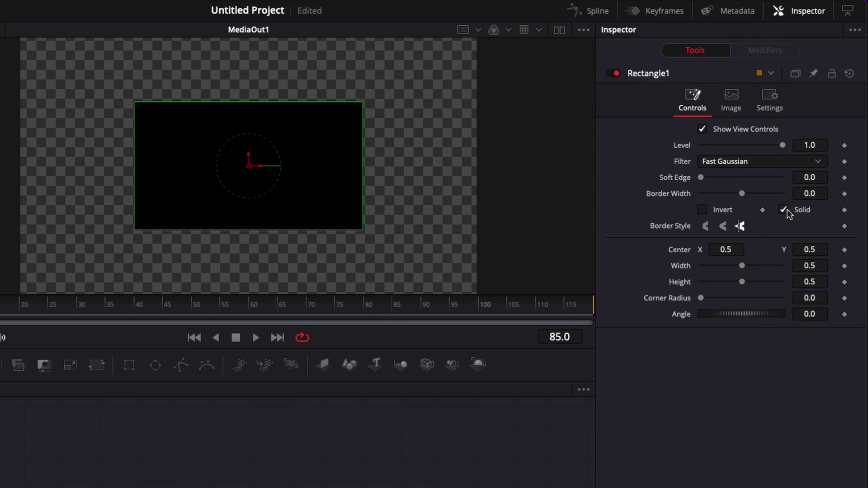
pyautogui.click(786, 210)
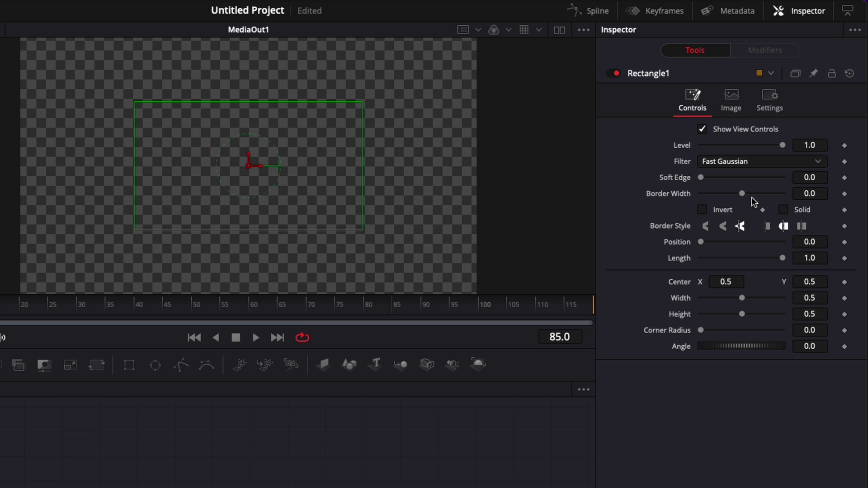
pyautogui.moveTo(742, 193); pyautogui.dragTo(748, 195)
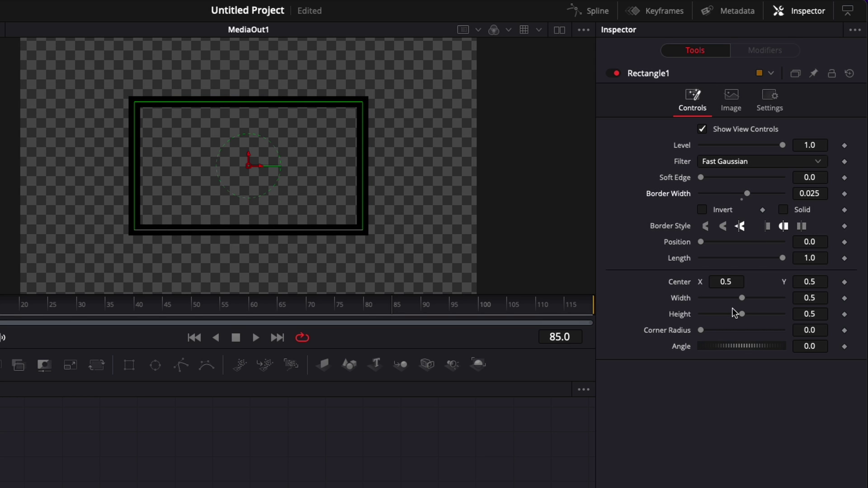
pyautogui.moveTo(742, 314); pyautogui.dragTo(714, 314)
pyautogui.moveTo(747, 194); pyautogui.dragTo(746, 195)
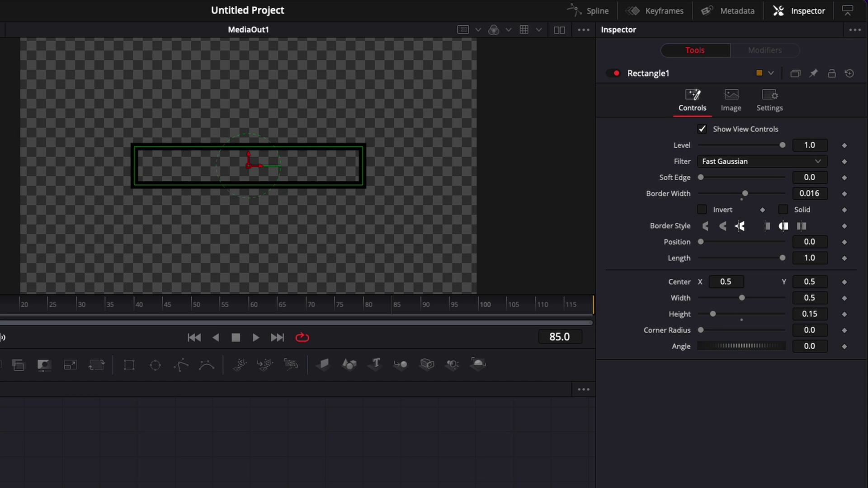
pyautogui.click(142, 337)
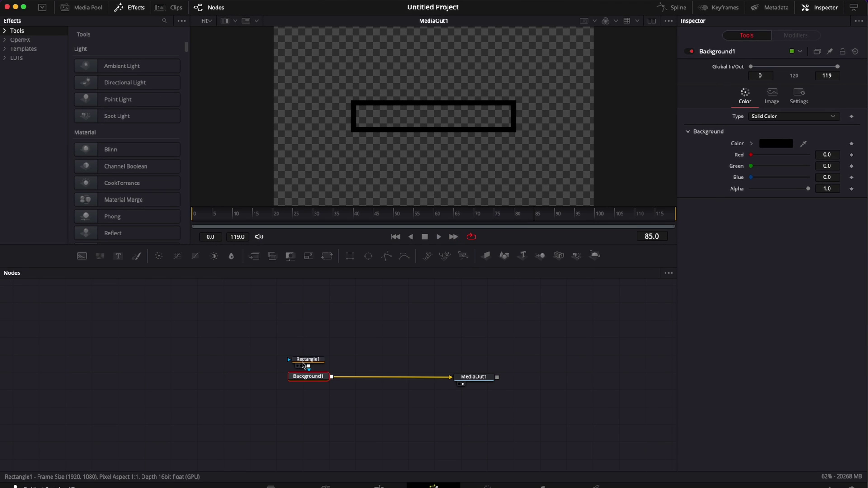
# Step: Keyframe Rectangle1's Length at 1.0 on frame 24 and 0.0 on frame 0
pyautogui.click(305, 360)
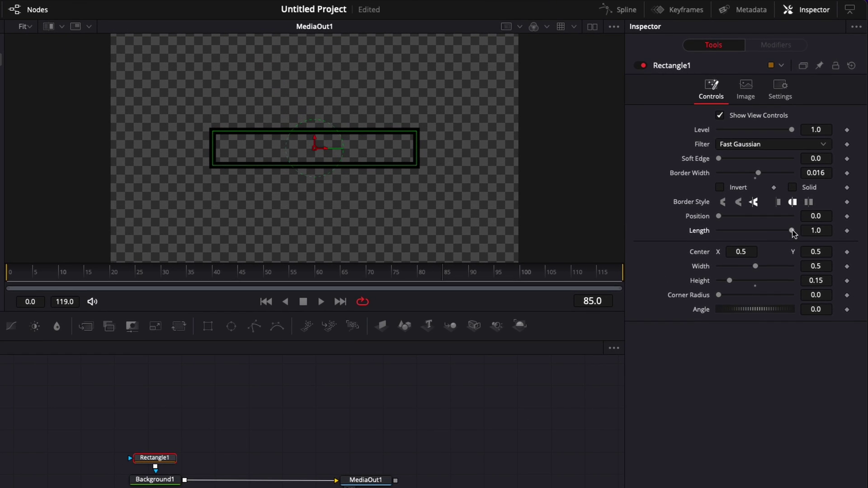
pyautogui.moveTo(794, 233)
pyautogui.mouseDown()
pyautogui.moveTo(714, 234)
pyautogui.moveTo(803, 239)
pyautogui.mouseUp()
pyautogui.moveTo(43, 273); pyautogui.dragTo(135, 279)
pyautogui.click(848, 231)
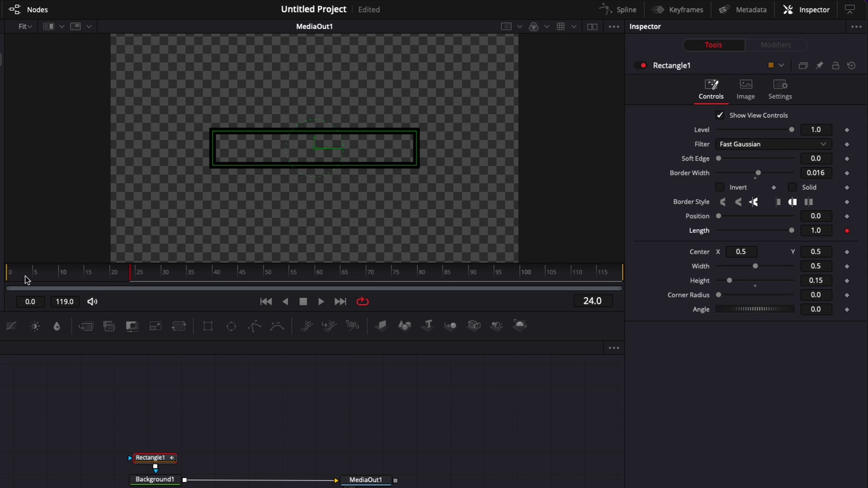
pyautogui.moveTo(26, 281); pyautogui.dragTo(8, 280)
pyautogui.moveTo(792, 230); pyautogui.dragTo(647, 232)
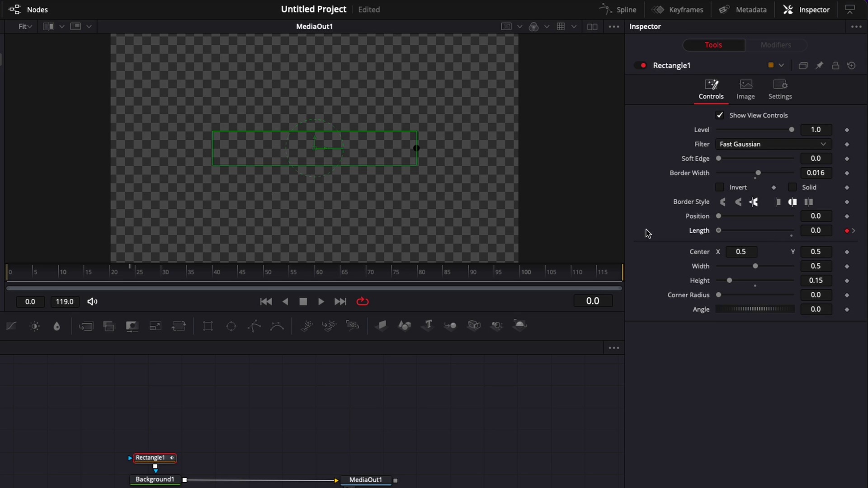
# Step: Show the Length curve in the Spline graph and smooth both keyframes into eased curves
pyautogui.click(623, 10)
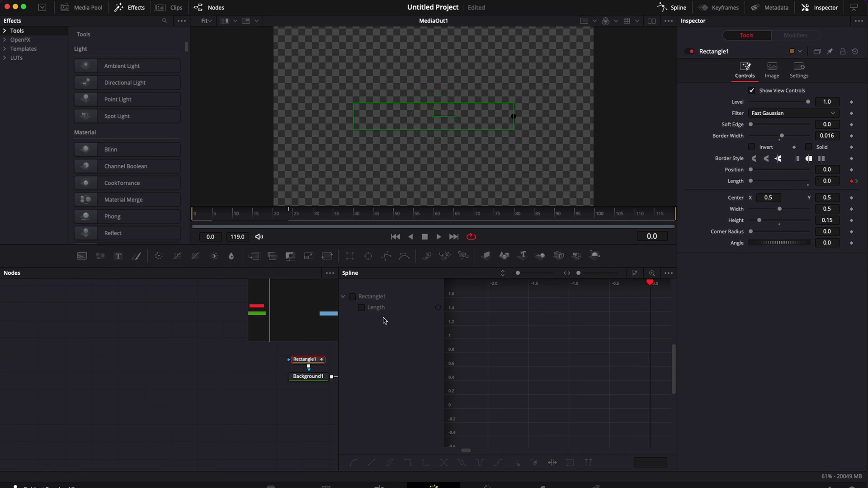
pyautogui.click(352, 297)
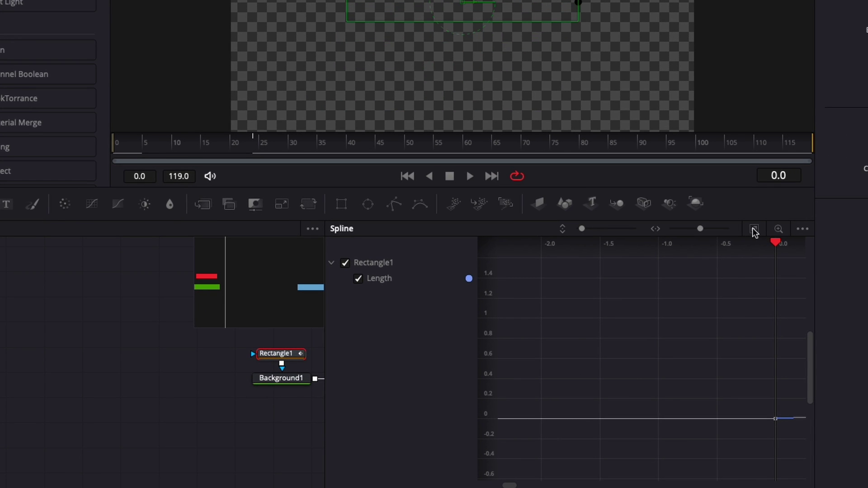
pyautogui.click(755, 231)
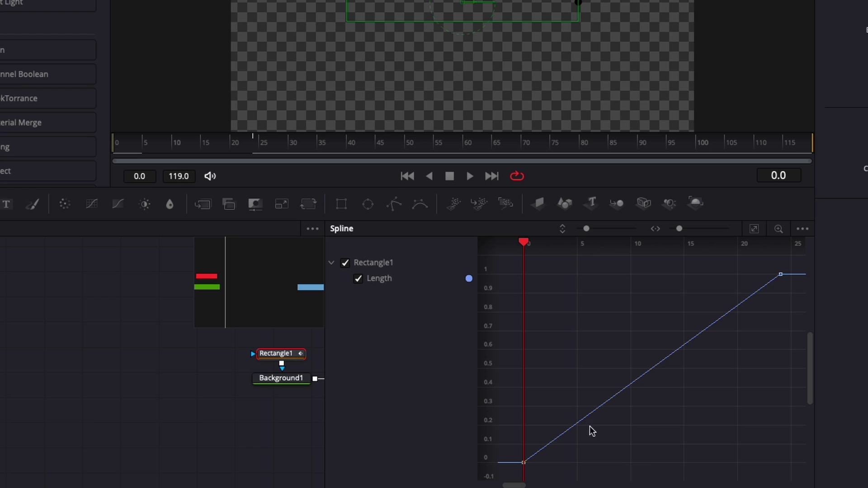
pyautogui.moveTo(513, 477); pyautogui.dragTo(795, 262)
pyautogui.press('s')
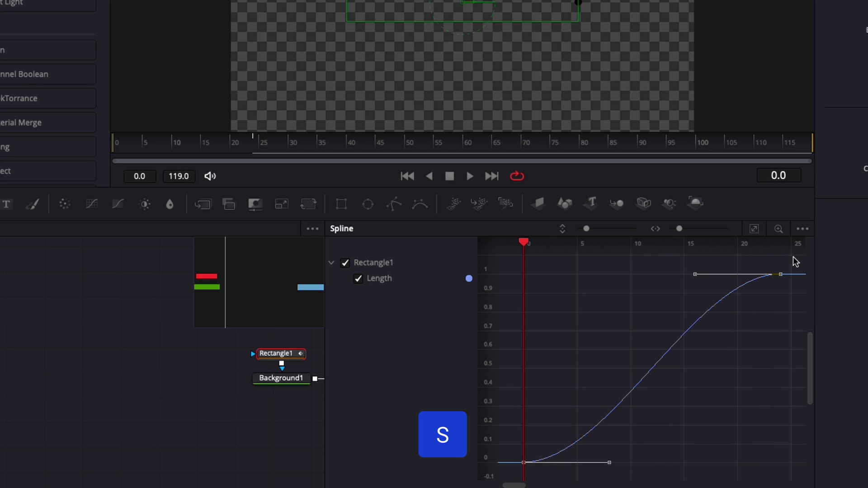
pyautogui.press('t')
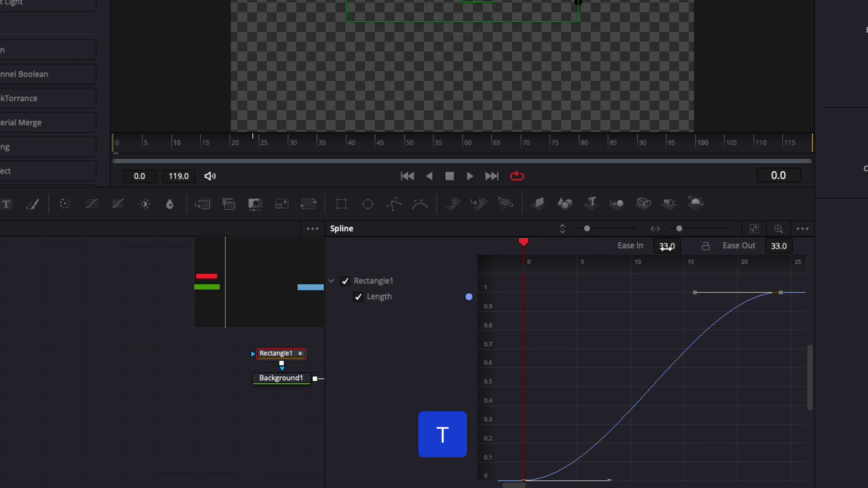
# Step: Set the easing to Ease In 85 / Ease Out 33 and play back the write-on
pyautogui.moveTo(667, 247); pyautogui.dragTo(686, 247)
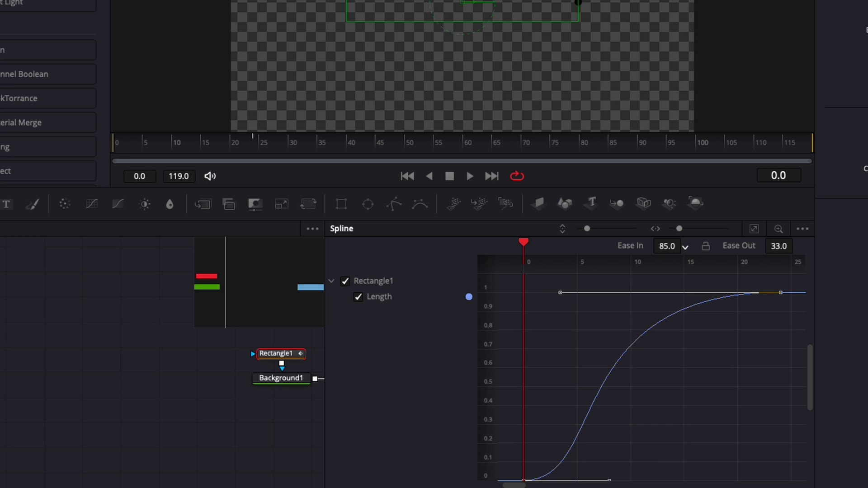
pyautogui.press('space')
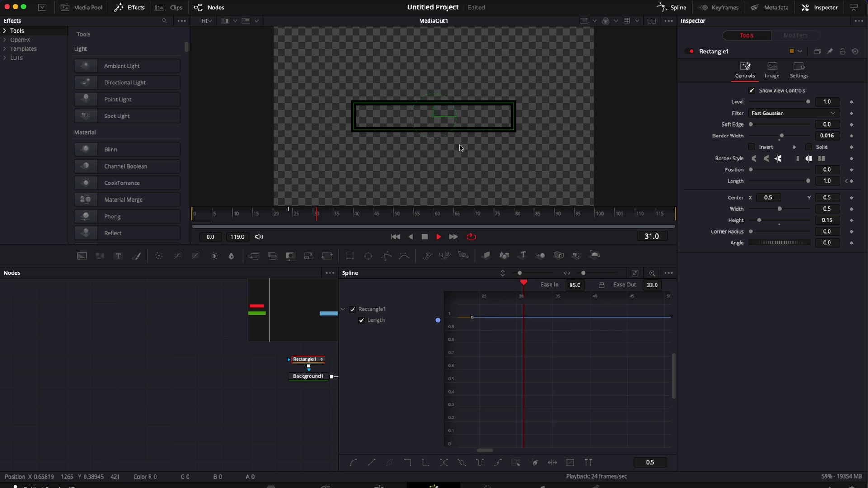
pyautogui.press('space')
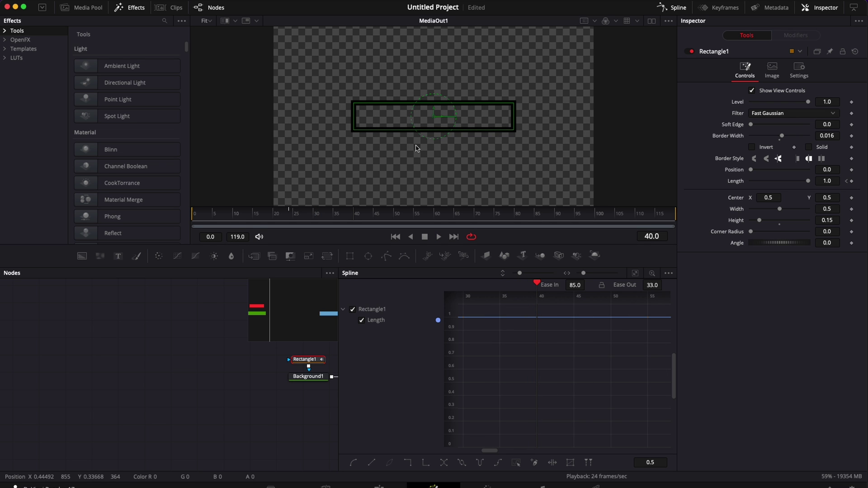
# Step: Keyframe Rectangle1's Level at 1.0 on frame 1 and 0.0 on frame 0
pyautogui.click(195, 218)
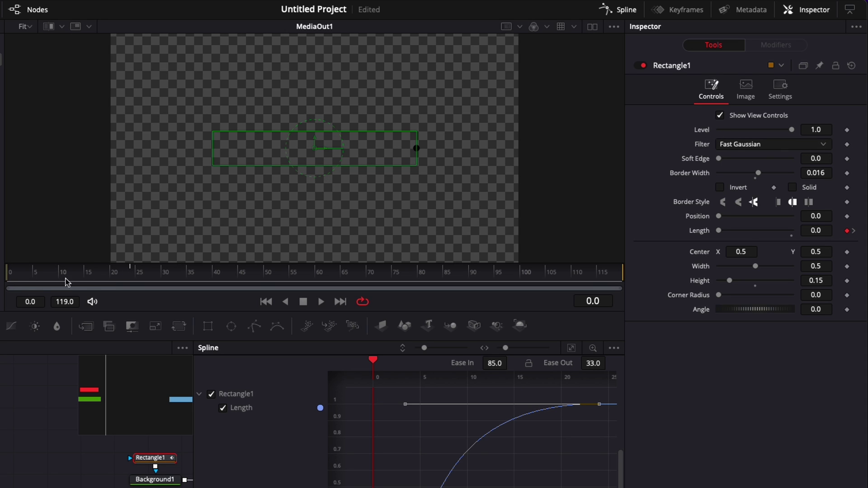
pyautogui.moveTo(17, 284)
pyautogui.mouseDown()
pyautogui.moveTo(4, 271)
pyautogui.moveTo(14, 278)
pyautogui.mouseUp()
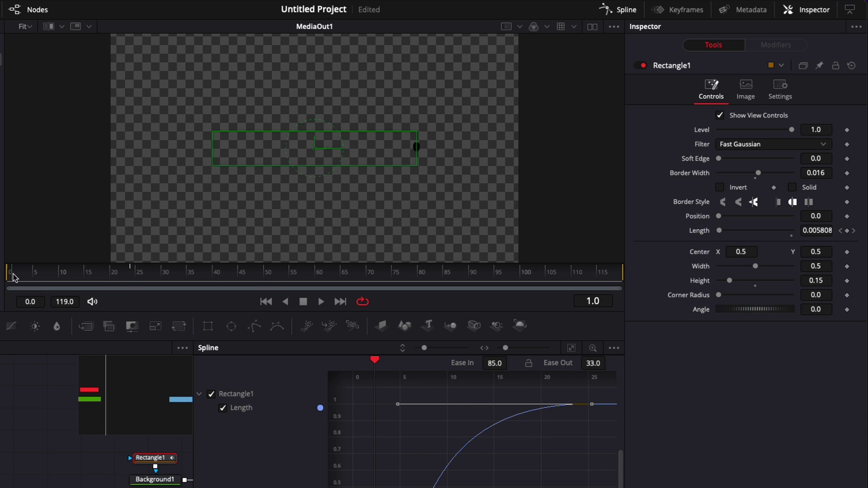
pyautogui.click(848, 131)
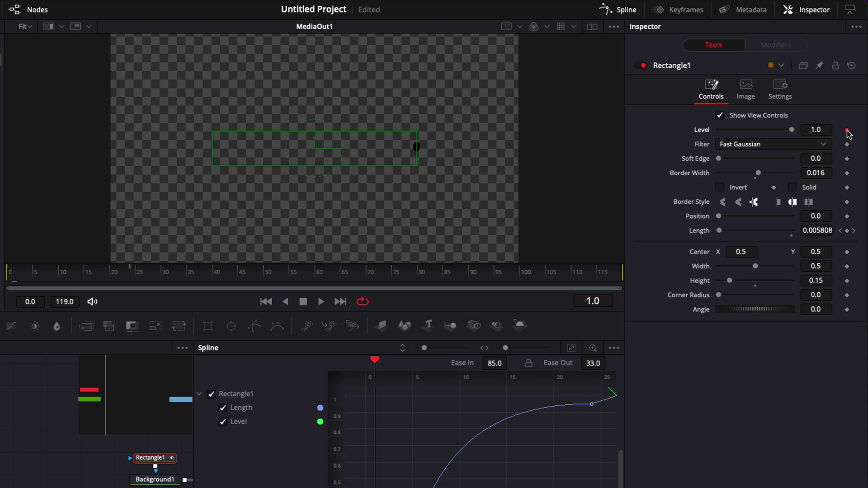
pyautogui.moveTo(8, 274); pyautogui.dragTo(10, 268)
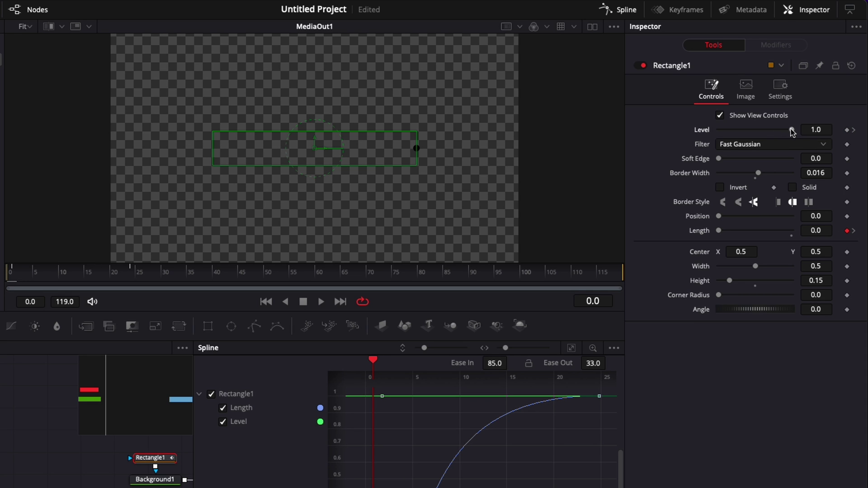
pyautogui.moveTo(793, 131); pyautogui.dragTo(645, 152)
# Step: Close the Spline panel and play the comp to watch the outline draw on
pyautogui.click(618, 9)
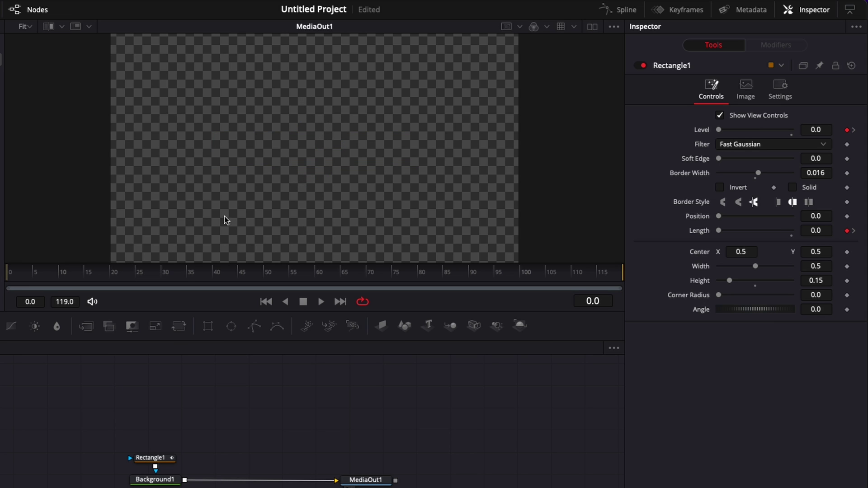
pyautogui.press('space')
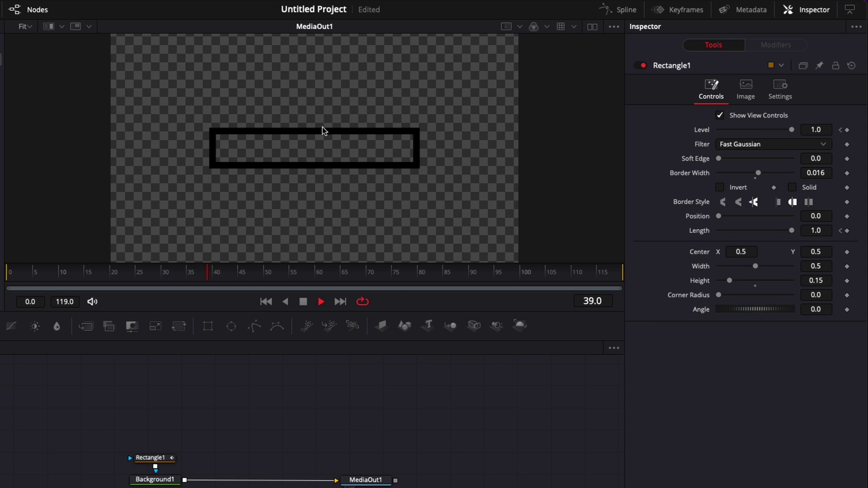
pyautogui.press('space')
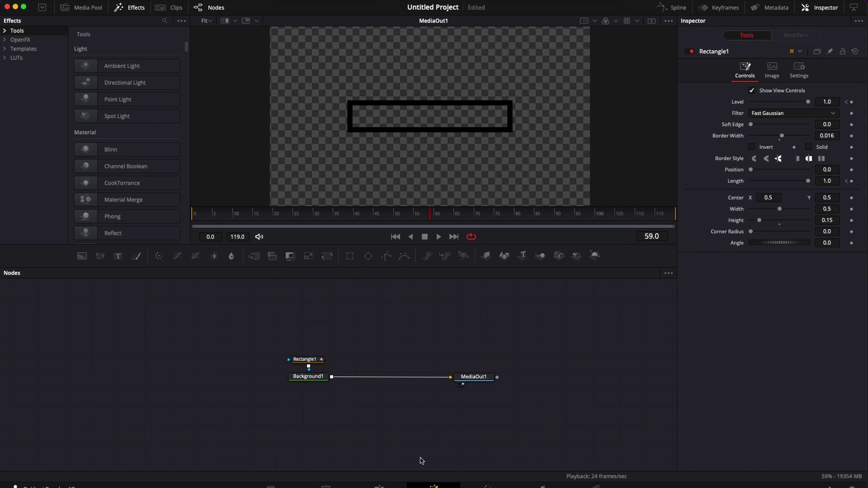
# Step: On the Edit page, search the Effects library for 'sampl' and show the matching Titles
pyautogui.click(388, 486)
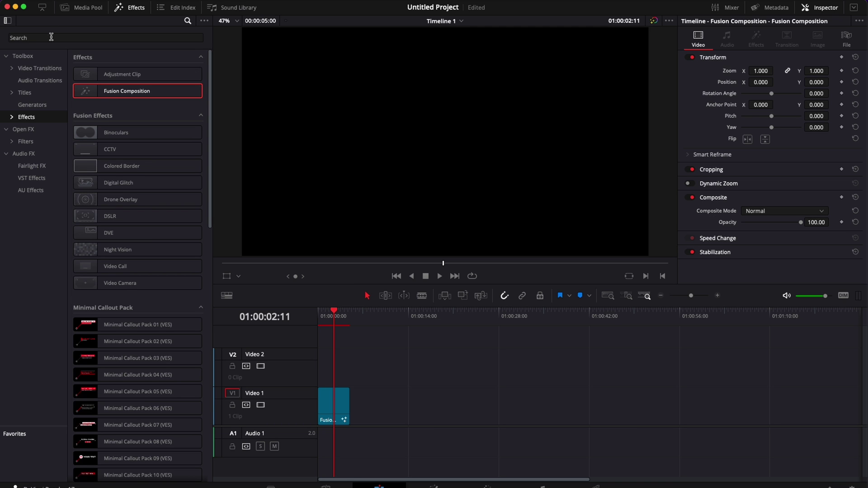
pyautogui.click(51, 37)
pyautogui.write('sampl')
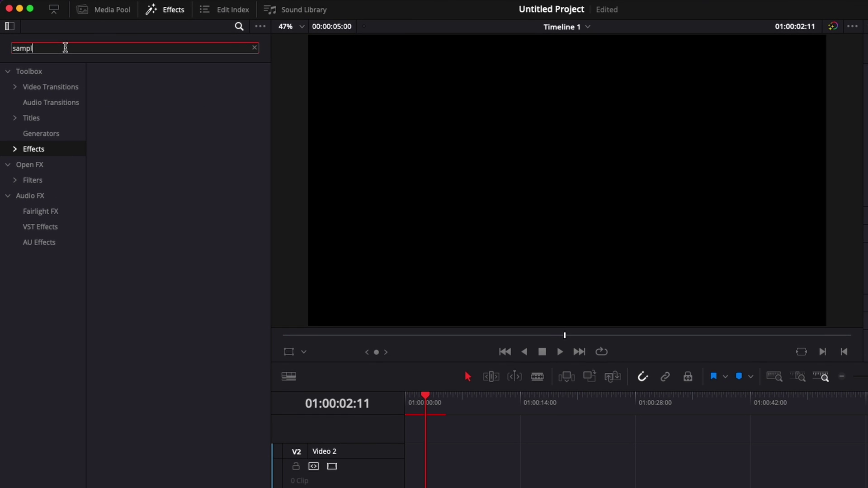
pyautogui.click(33, 118)
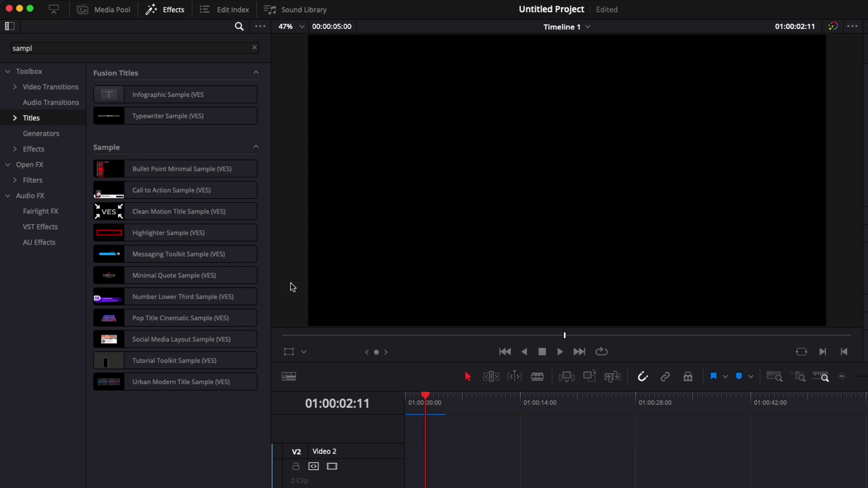
# Step: Drop Highlighter Sample (VES) onto Video 1 after the Fusion clip and scrub to its start
pyautogui.moveTo(252, 232)
pyautogui.mouseDown()
pyautogui.moveTo(475, 487)
pyautogui.moveTo(504, 487)
pyautogui.mouseUp()
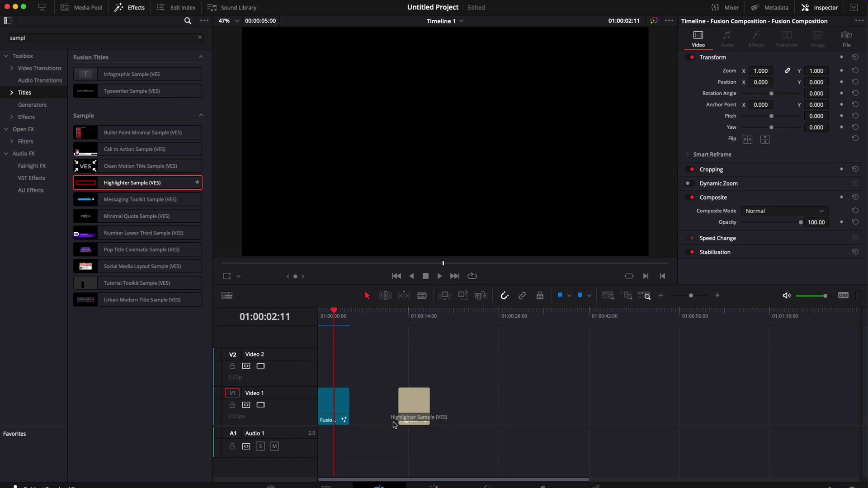
pyautogui.moveTo(395, 425); pyautogui.dragTo(392, 421)
pyautogui.click(410, 316)
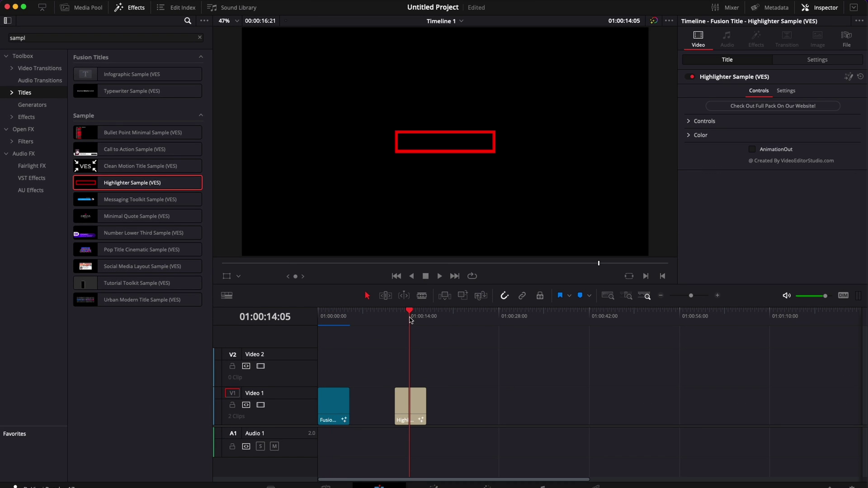
pyautogui.moveTo(409, 317); pyautogui.dragTo(399, 315)
# Step: Play the Highlighter title and expand its Controls and Color sections in the Inspector
pyautogui.press('space')
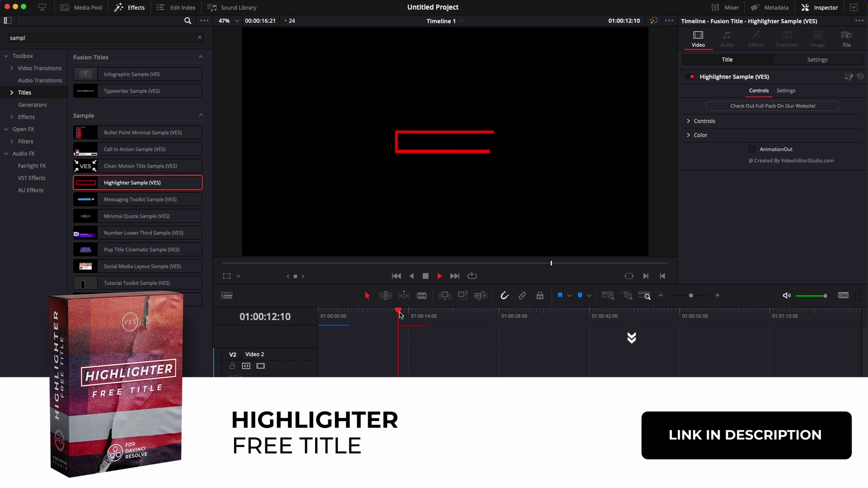
pyautogui.click(692, 121)
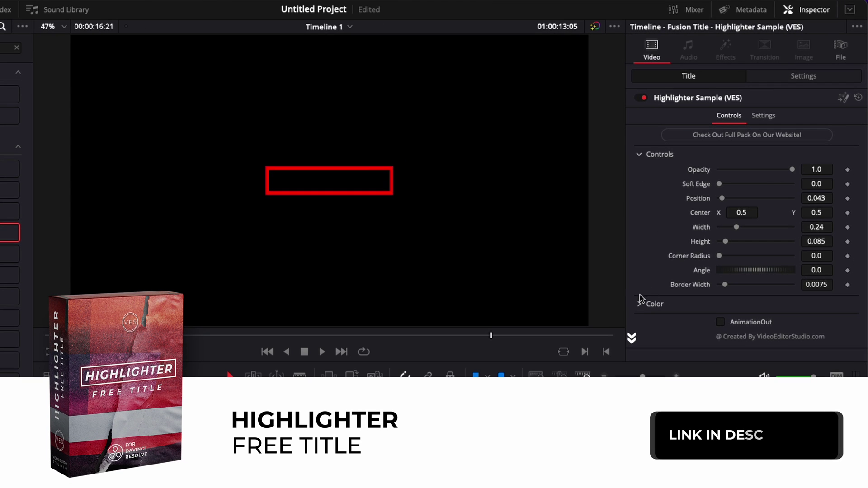
pyautogui.click(639, 303)
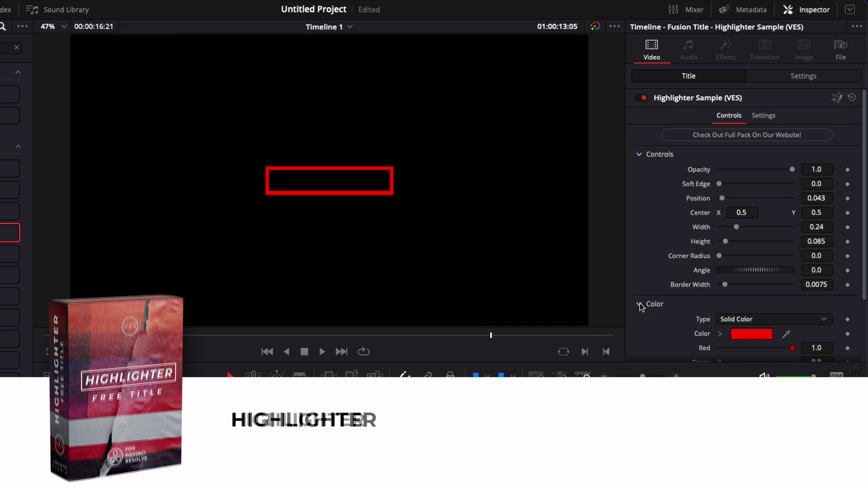
pyautogui.scroll(-3, 669, 317)
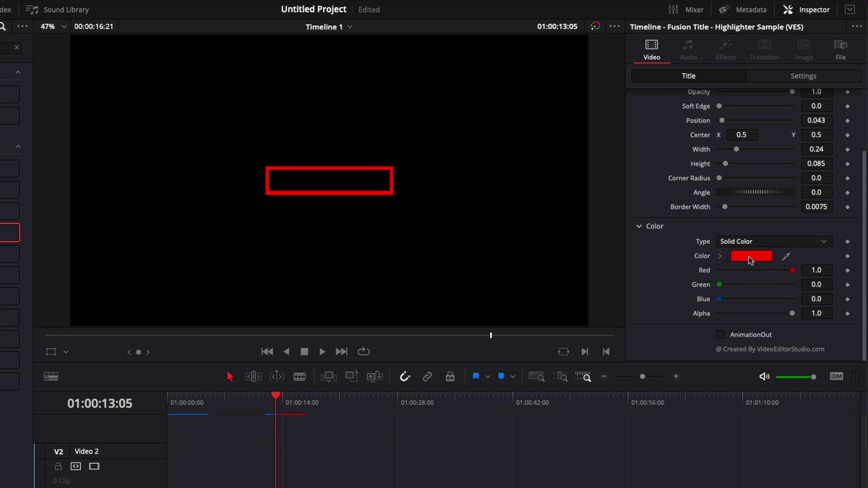
pyautogui.scroll(2, 683, 284)
# Step: Try the Opacity slider, then raise Soft Edge to 0.0268 for a blurred red box
pyautogui.scroll(-2, 680, 286)
pyautogui.scroll(2, 661, 257)
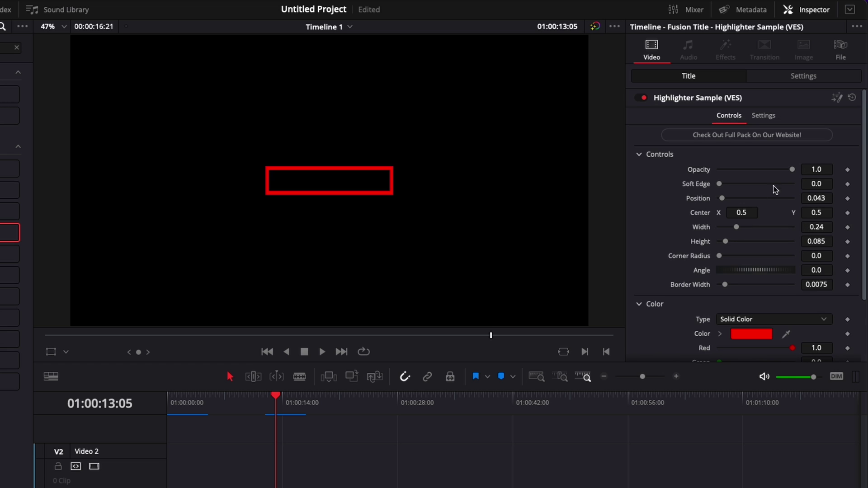
pyautogui.moveTo(790, 171)
pyautogui.mouseDown()
pyautogui.moveTo(752, 171)
pyautogui.moveTo(793, 170)
pyautogui.mouseUp()
pyautogui.moveTo(717, 185); pyautogui.dragTo(745, 164)
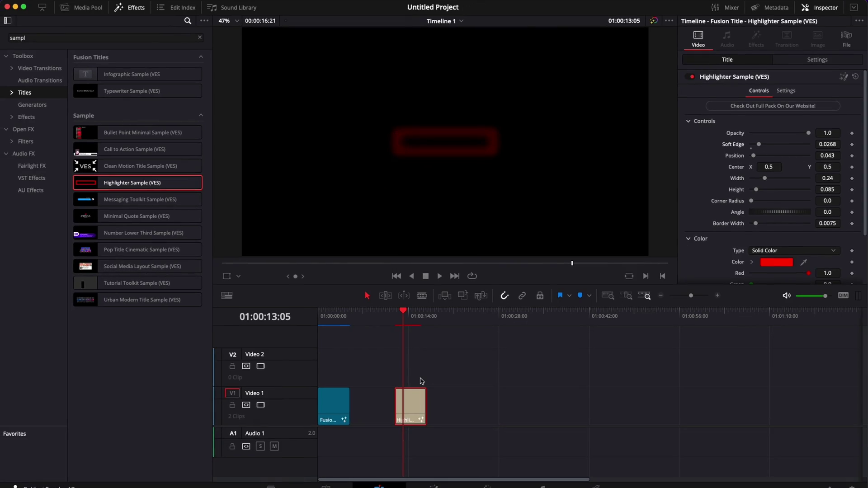